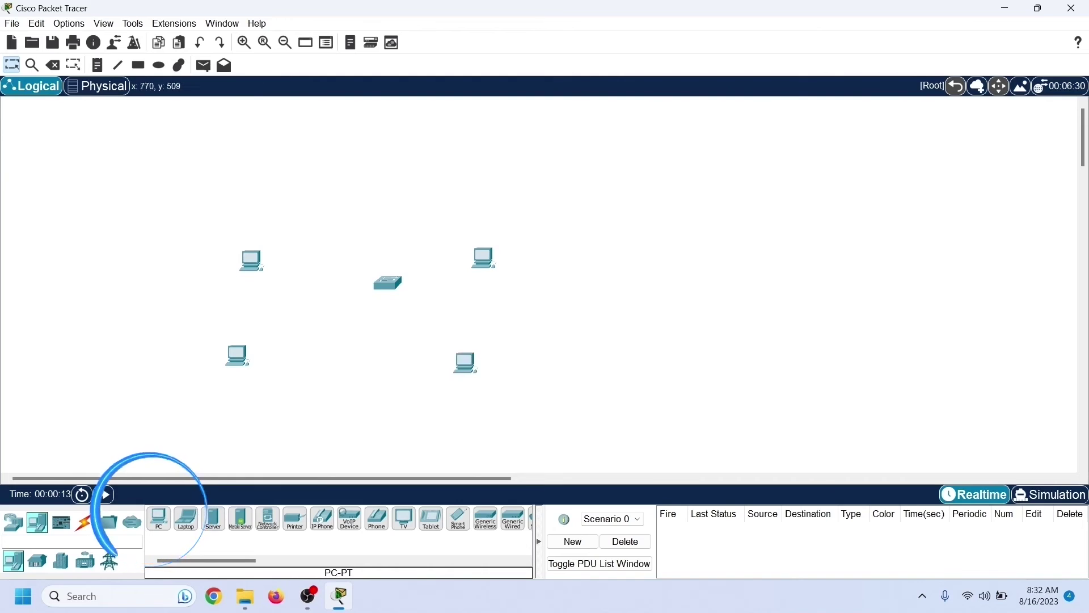
Step: Cable PC0 and the lower-left PC to switch ports Fa0/1 and Fa0/2 with copper straight-through cables
{"action": "left_click", "coordinate": [84, 522]}
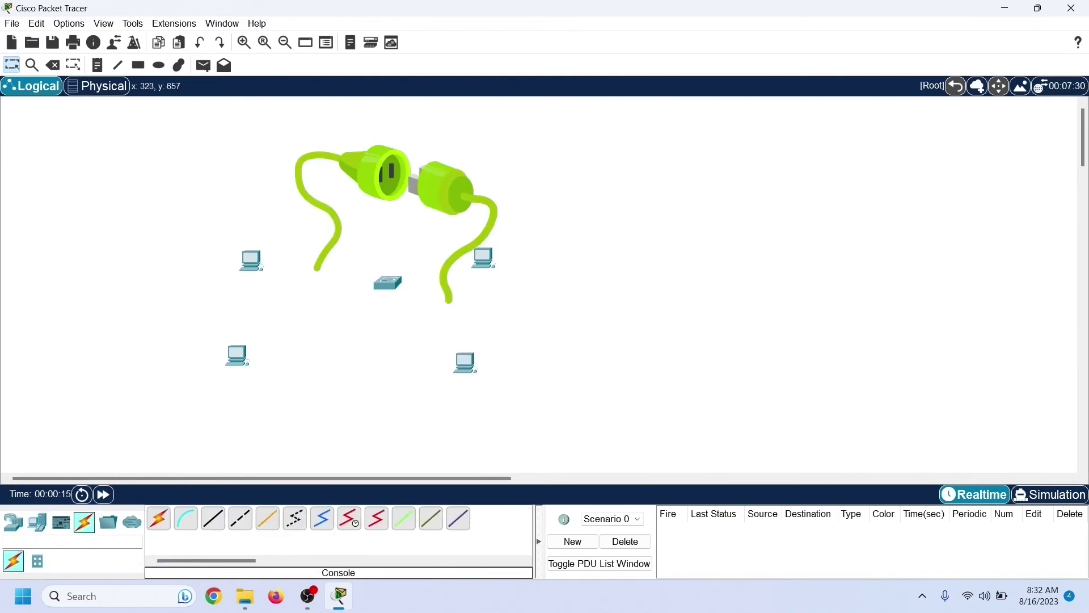
{"action": "left_click", "coordinate": [212, 518]}
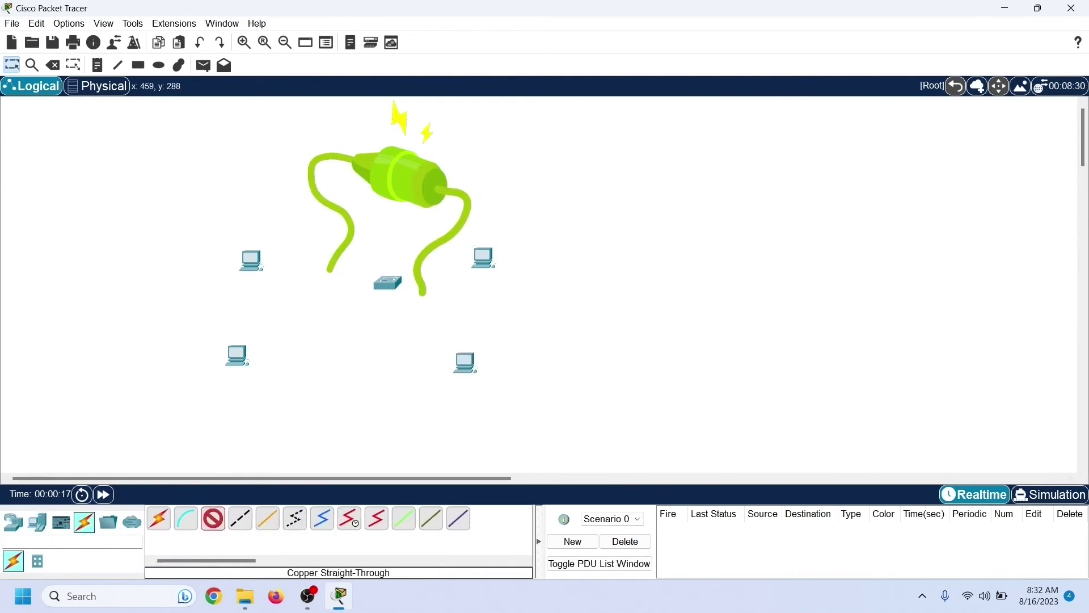
{"action": "left_click", "coordinate": [251, 259]}
{"action": "left_click", "coordinate": [309, 310]}
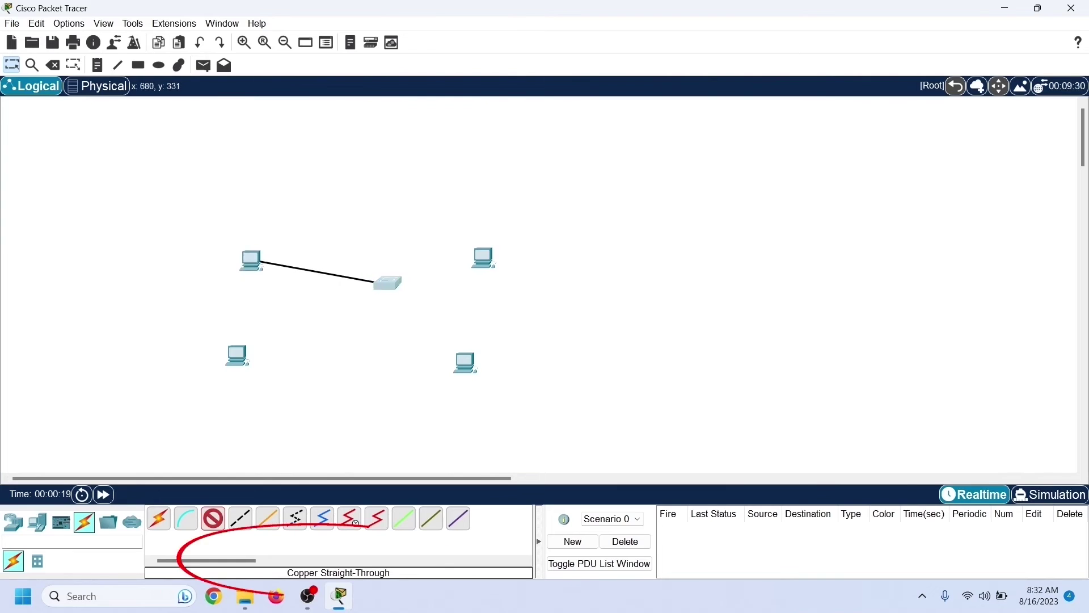
{"action": "left_click", "coordinate": [375, 282]}
{"action": "left_click", "coordinate": [440, 22]}
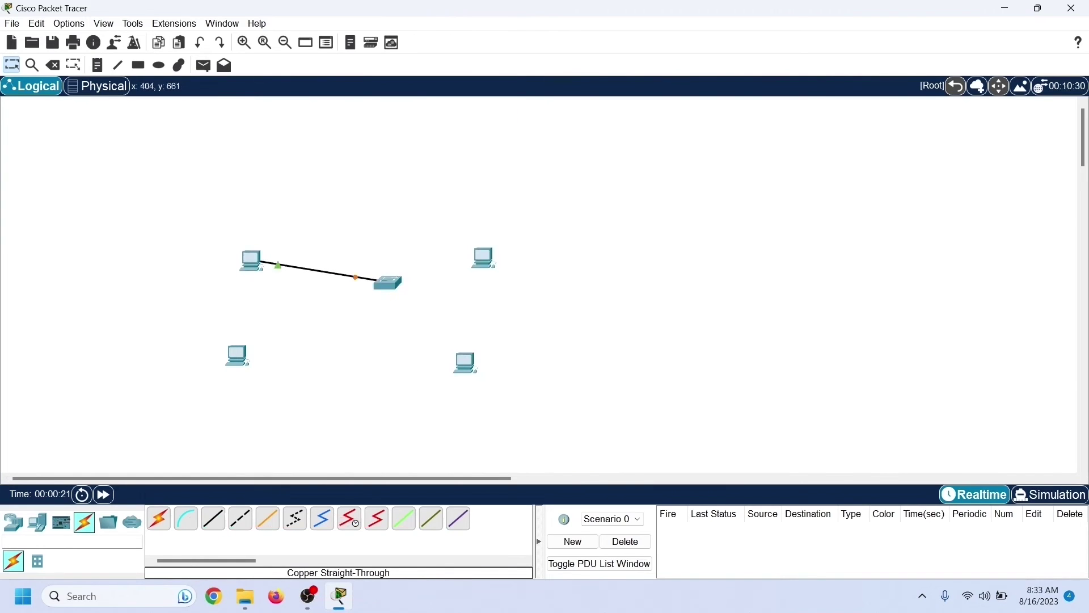
{"action": "left_click", "coordinate": [238, 355]}
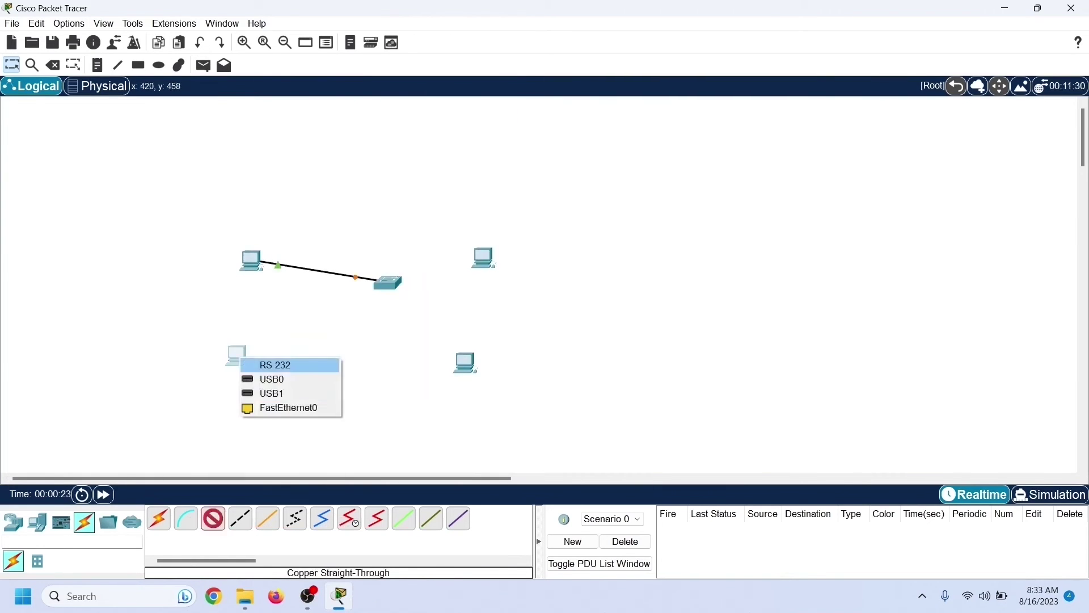
{"action": "left_click", "coordinate": [283, 405]}
{"action": "left_click", "coordinate": [380, 282]}
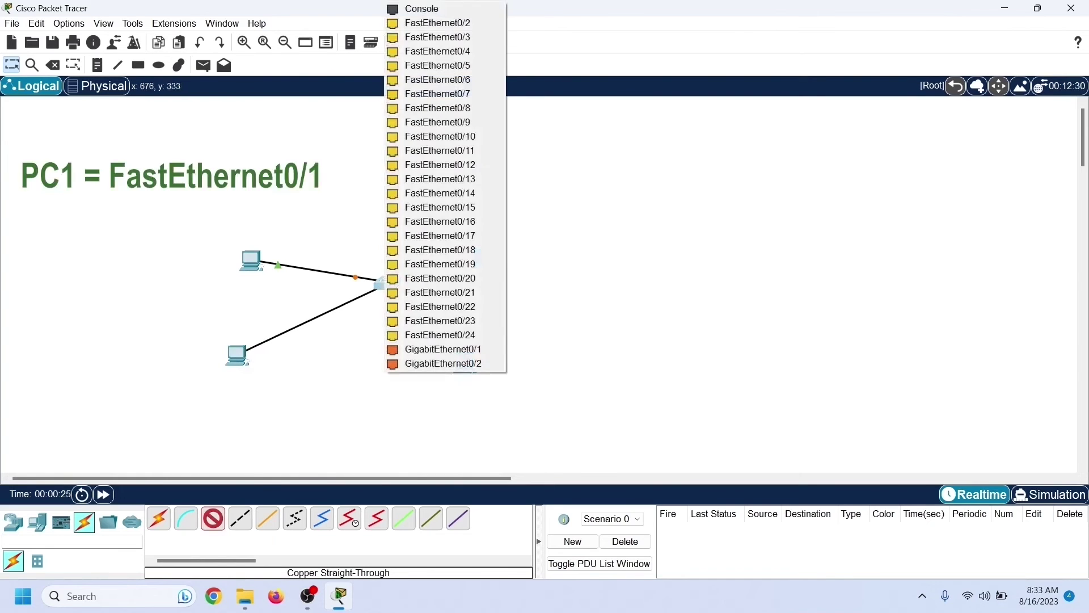
{"action": "left_click", "coordinate": [440, 23]}
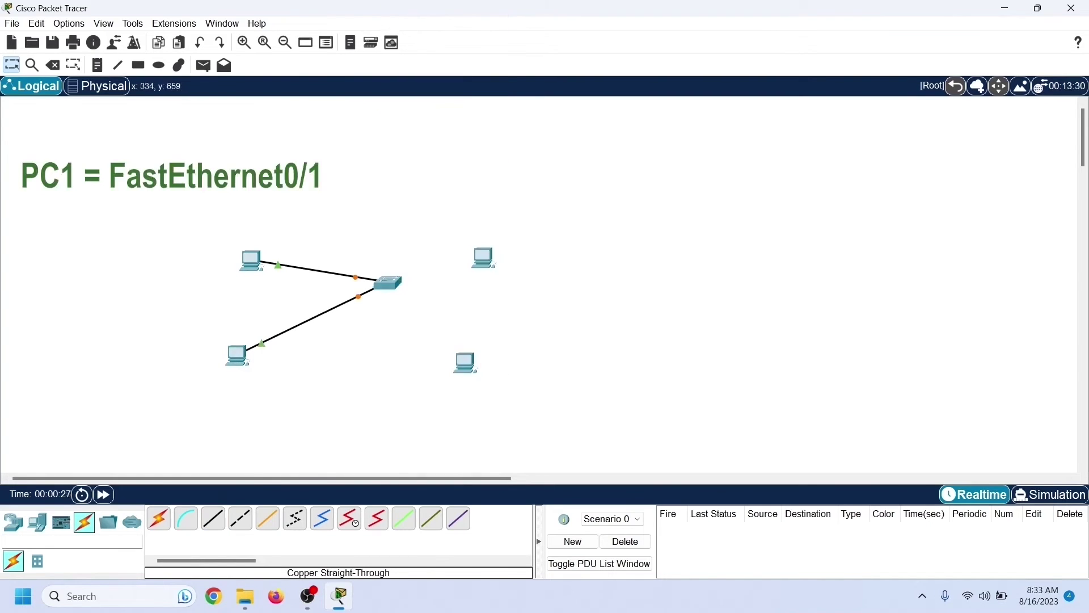
Step: Link switch ports Fa0/3 and Fa0/4 to the top-right and bottom-right PCs' FastEthernet0
{"action": "left_click", "coordinate": [391, 282]}
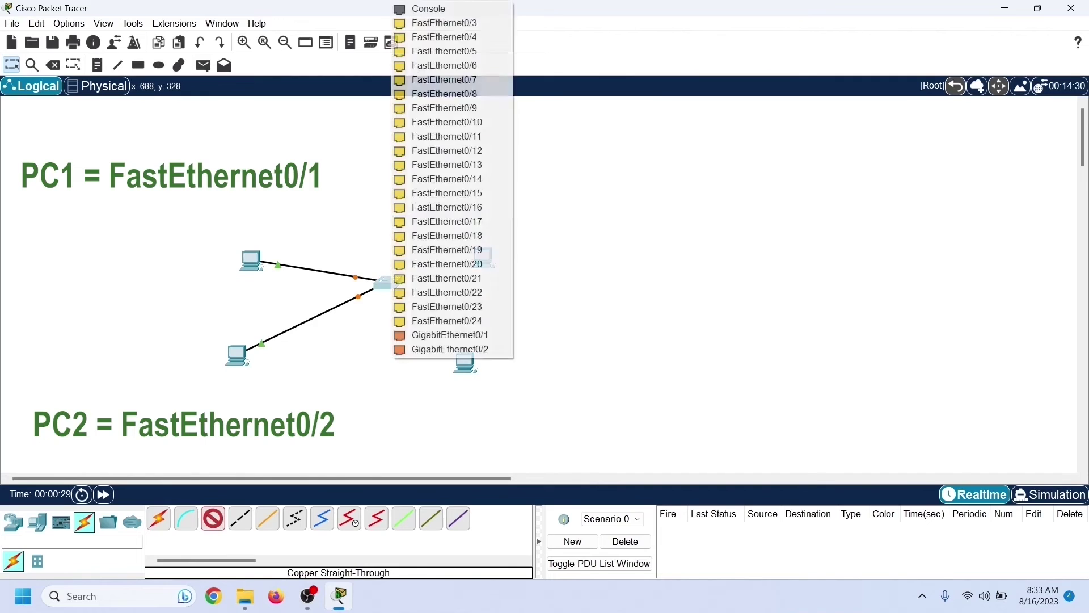
{"action": "left_click", "coordinate": [440, 23]}
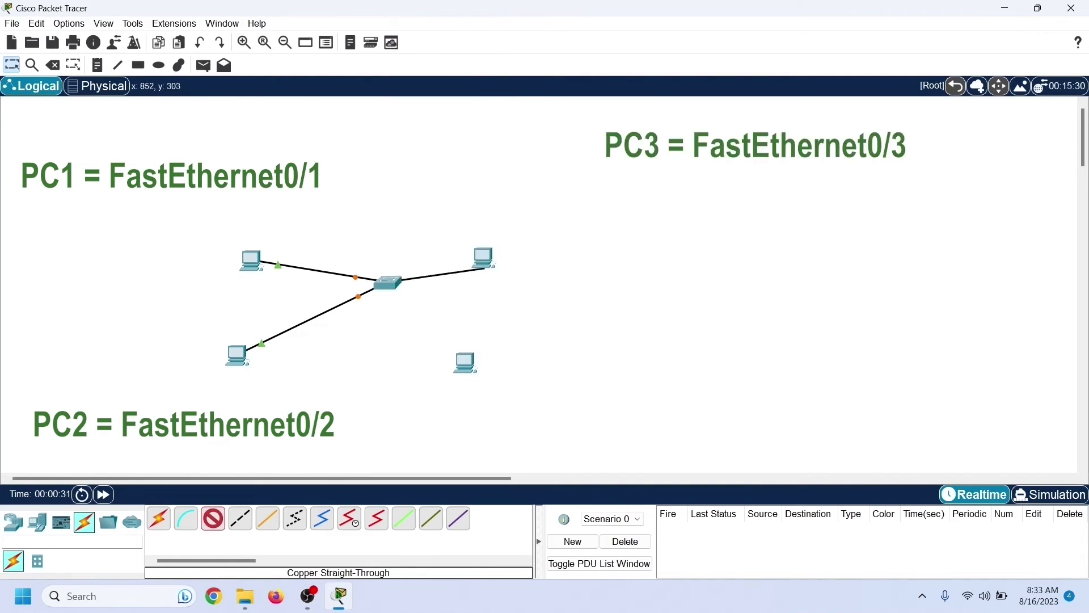
{"action": "left_click", "coordinate": [484, 262]}
{"action": "left_click", "coordinate": [535, 309]}
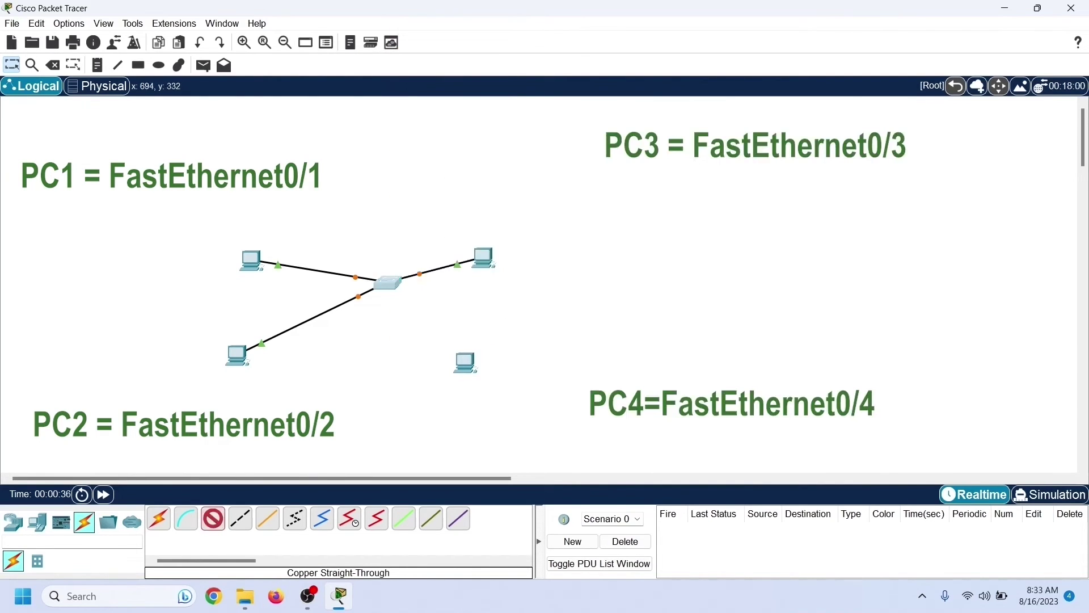
{"action": "left_click", "coordinate": [388, 282]}
{"action": "left_click", "coordinate": [440, 24]}
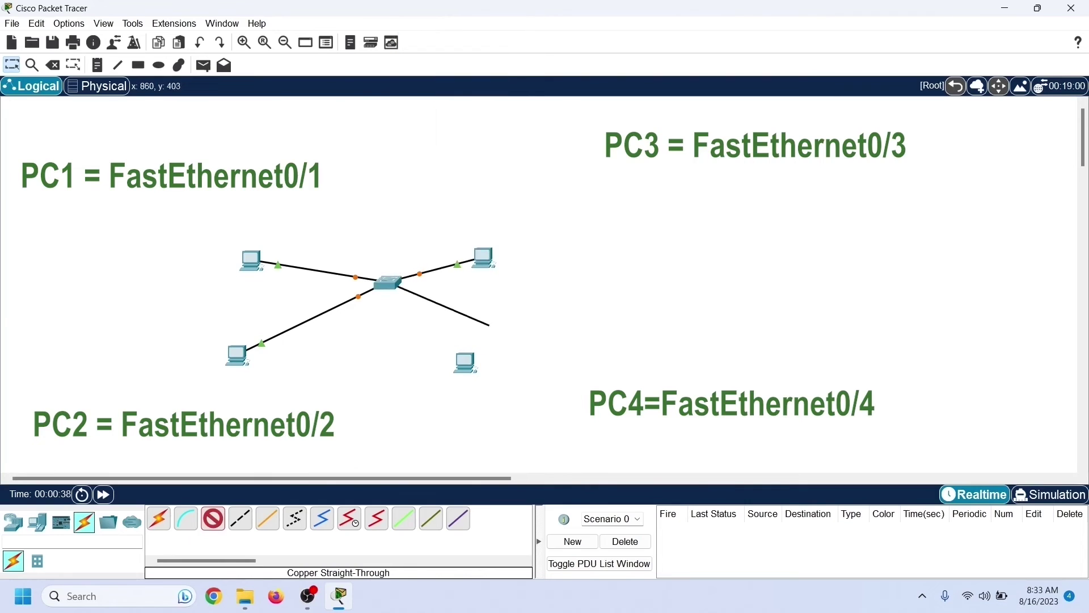
{"action": "left_click", "coordinate": [465, 363]}
{"action": "left_click", "coordinate": [510, 420]}
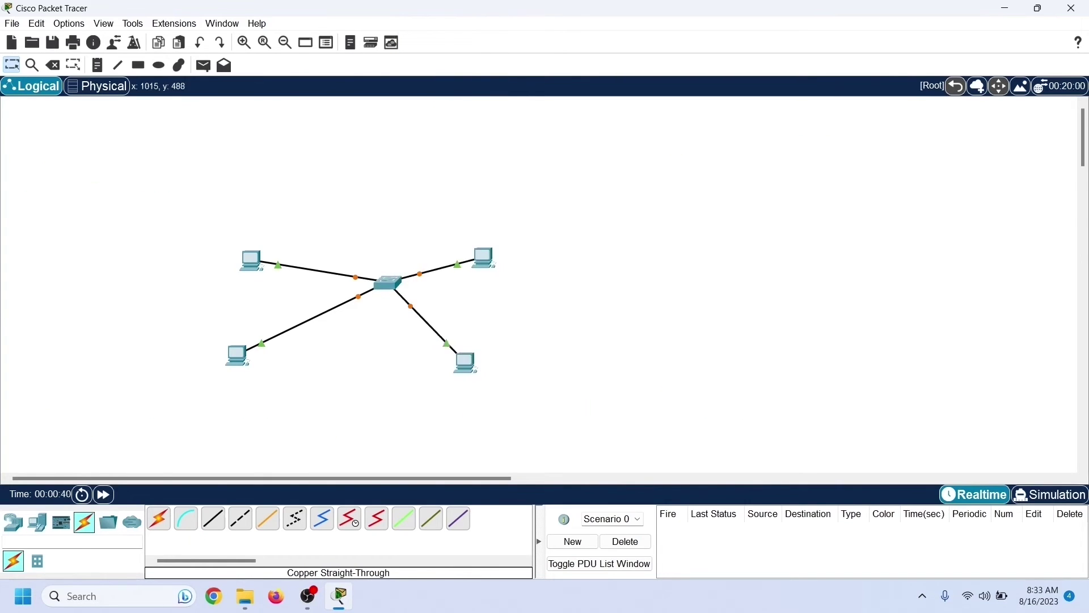
Step: Move the whole network toward the canvas top-left and spread the PCs apart
{"action": "left_click_drag", "start_coordinate": [162, 186], "coordinate": [510, 405]}
{"action": "left_click_drag", "start_coordinate": [394, 284], "coordinate": [190, 175]}
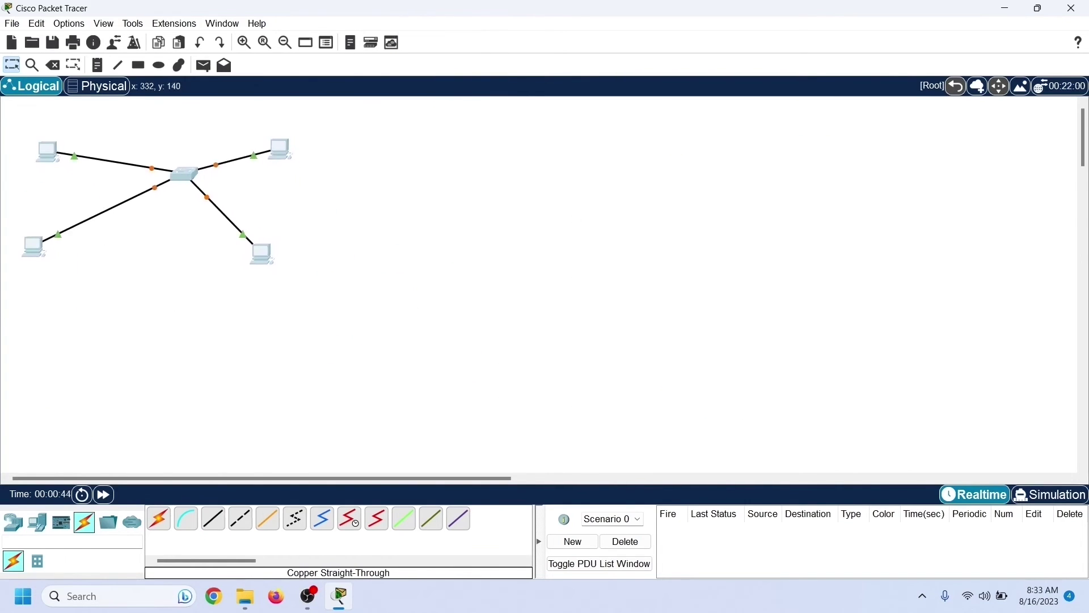
{"action": "left_click_drag", "start_coordinate": [48, 149], "coordinate": [50, 125]}
{"action": "left_click_drag", "start_coordinate": [280, 148], "coordinate": [321, 142]}
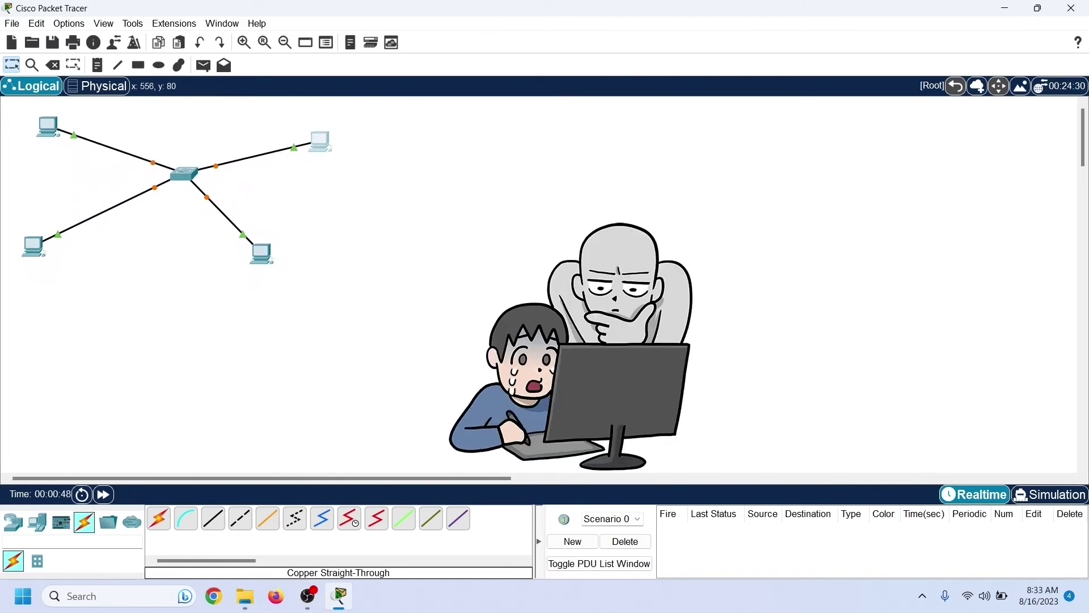
{"action": "left_click_drag", "start_coordinate": [264, 251], "coordinate": [305, 248]}
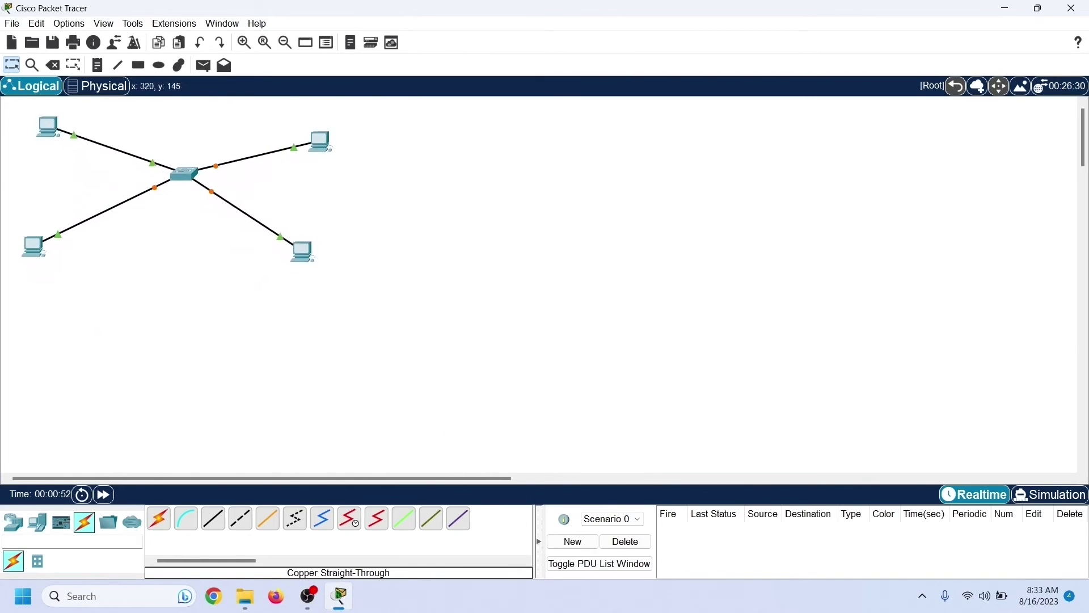
Step: Open Switch0's configuration window, then move it right and widen it
{"action": "left_click", "coordinate": [186, 175]}
{"action": "left_click_drag", "start_coordinate": [492, 94], "coordinate": [824, 107]}
{"action": "left_click_drag", "start_coordinate": [677, 191], "coordinate": [572, 193]}
Step: In the switch CLI, enter enable and run show mac-address-table, which returns no entries
{"action": "left_click", "coordinate": [684, 132]}
{"action": "type", "text": "enable"}
{"action": "key", "text": "Return"}
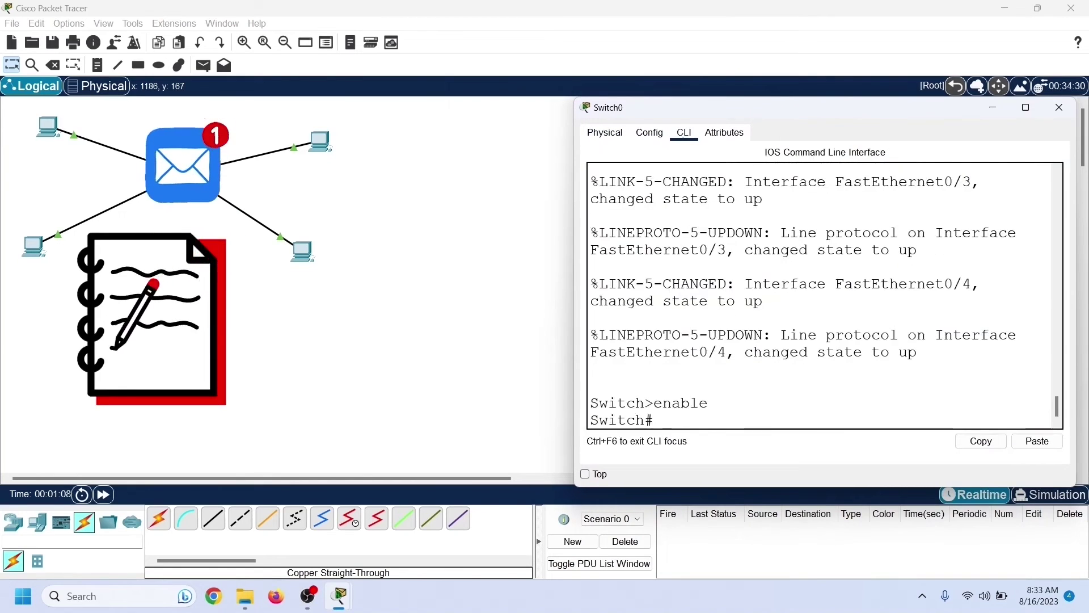
{"action": "type", "text": "show mac-add"}
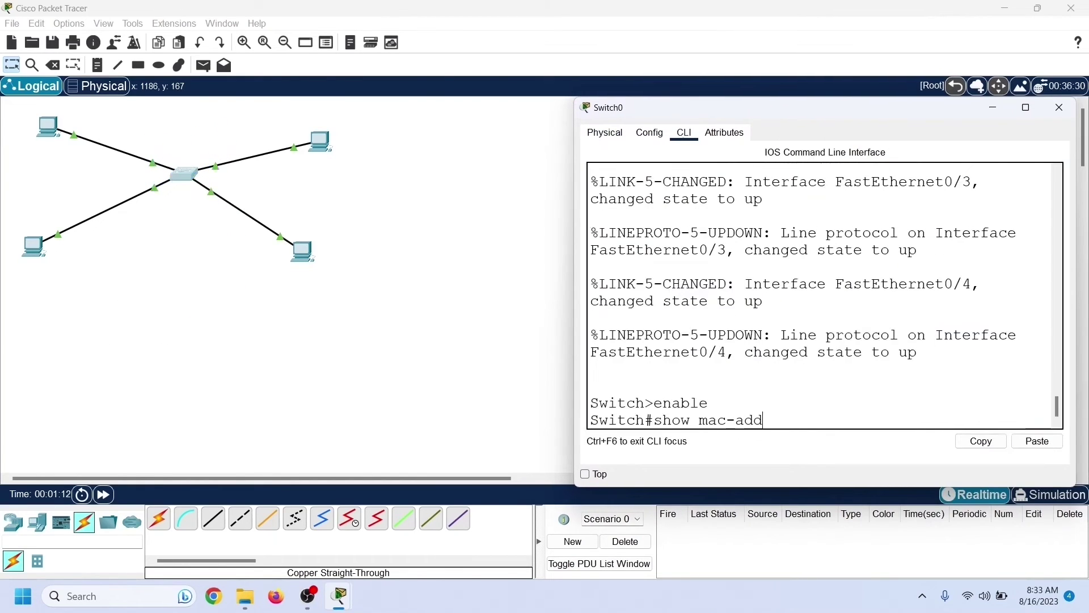
{"action": "type", "text": "ress-table"}
{"action": "key", "text": "Return"}
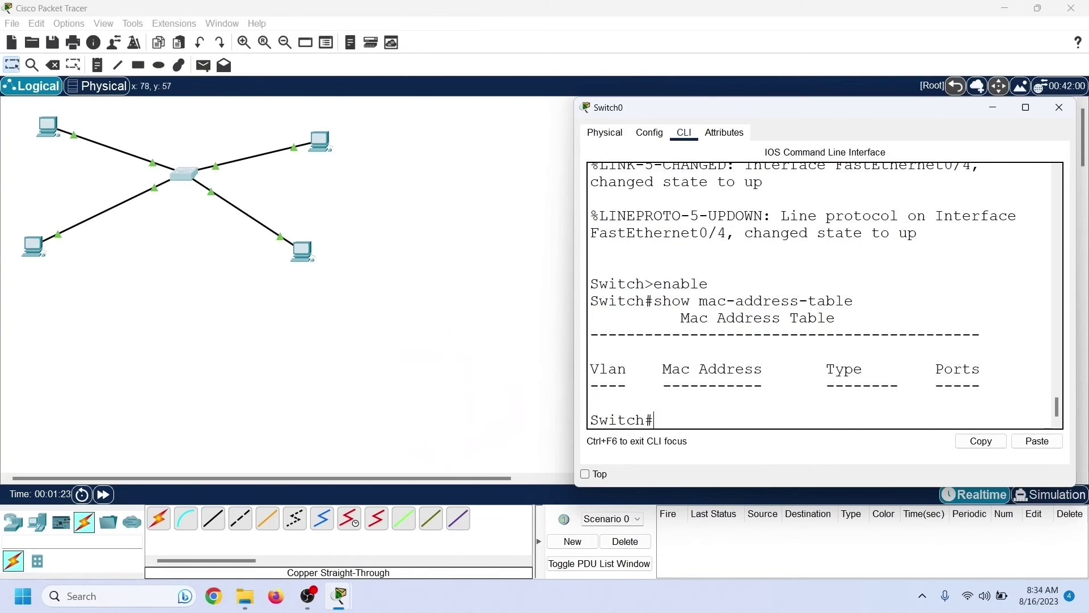
Step: Open PC0's Desktop IP Configuration form and place its window at the lower left
{"action": "left_click", "coordinate": [1058, 107]}
{"action": "left_click", "coordinate": [48, 125]}
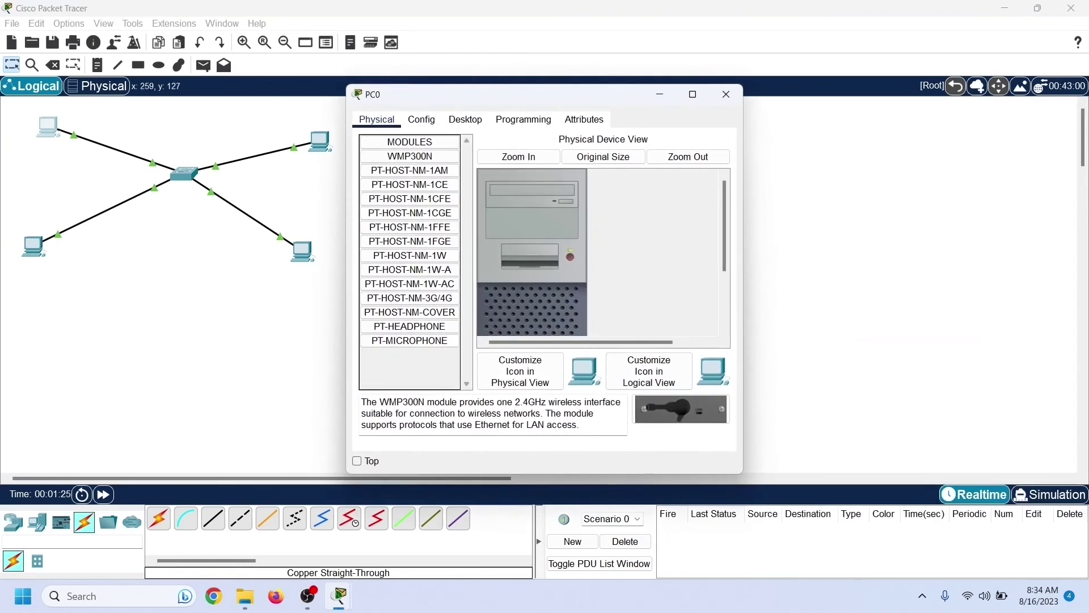
{"action": "left_click", "coordinate": [465, 119]}
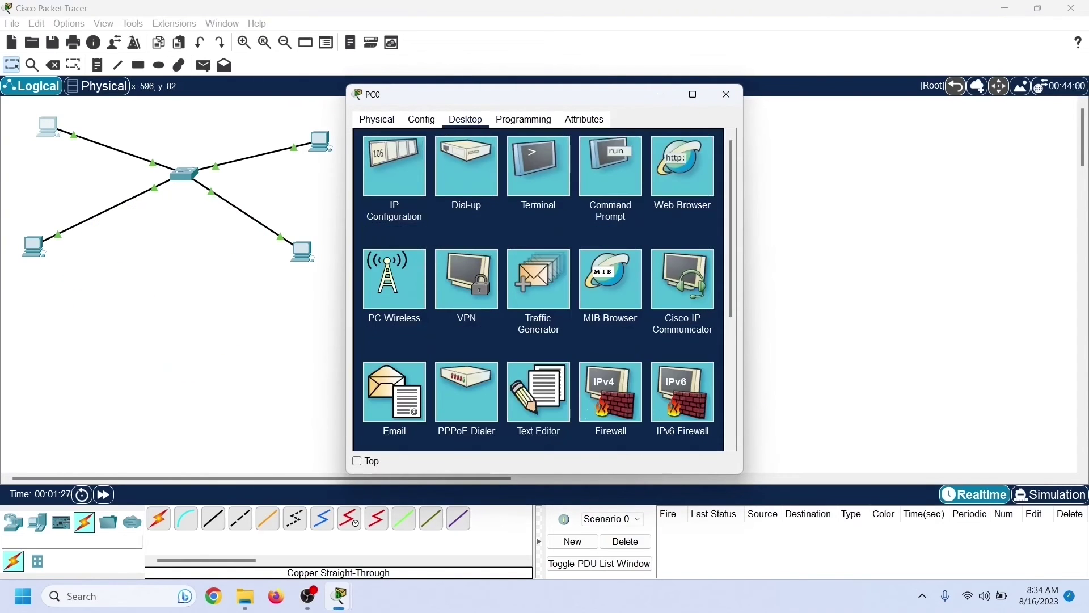
{"action": "left_click", "coordinate": [394, 166]}
{"action": "left_click_drag", "start_coordinate": [488, 96], "coordinate": [154, 296]}
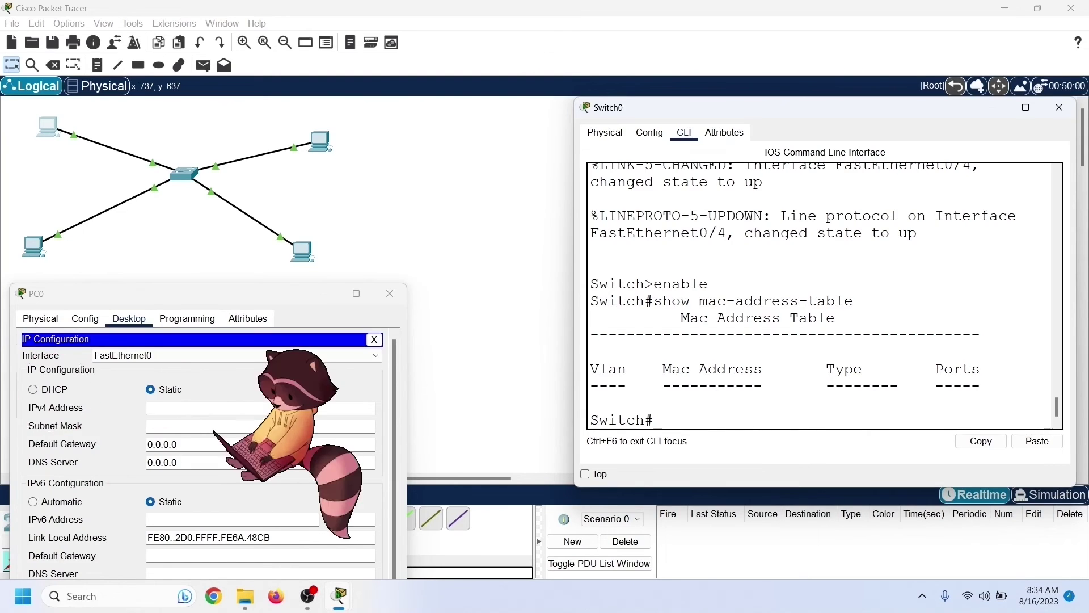
Step: Set PC0 to DHCP, rerun the MAC table to see 00d0.ff6a.48cb on Fa0/1, and review PC0's Config
{"action": "left_click", "coordinate": [33, 389]}
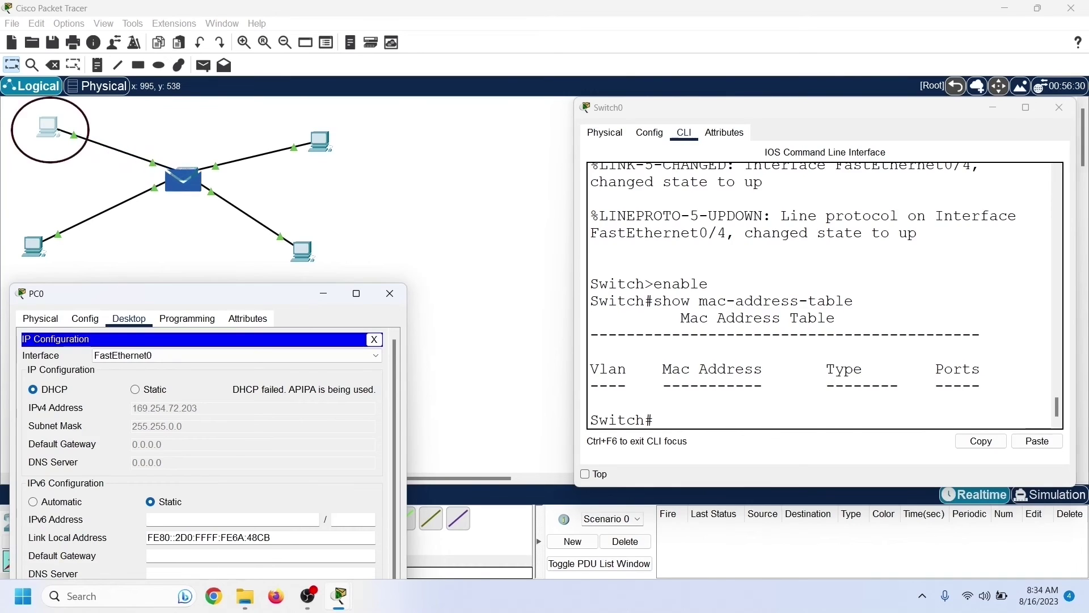
{"action": "left_click", "coordinate": [654, 420]}
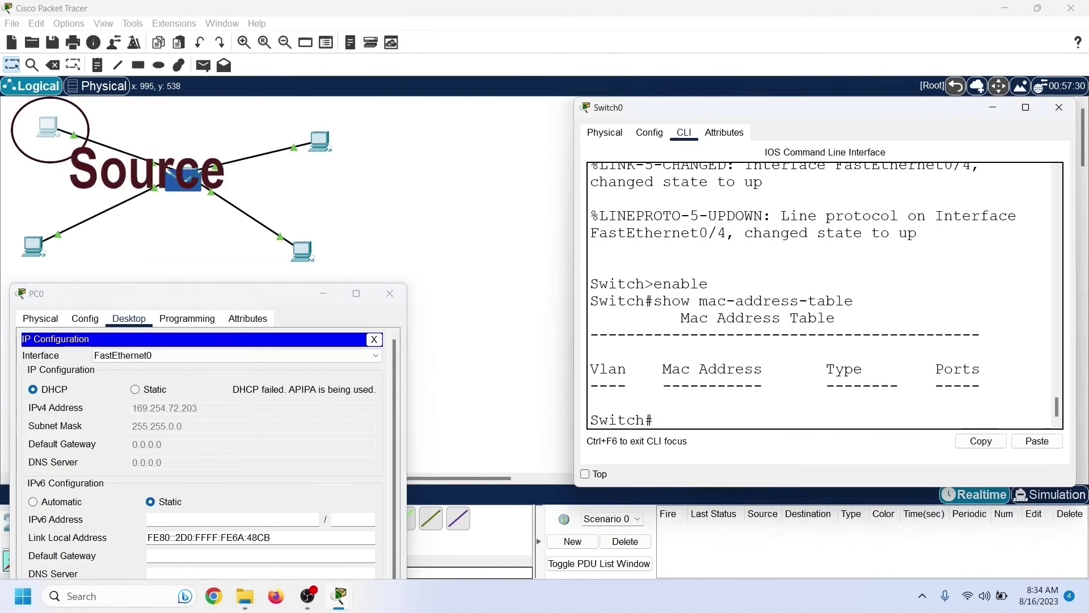
{"action": "key", "text": "Up"}
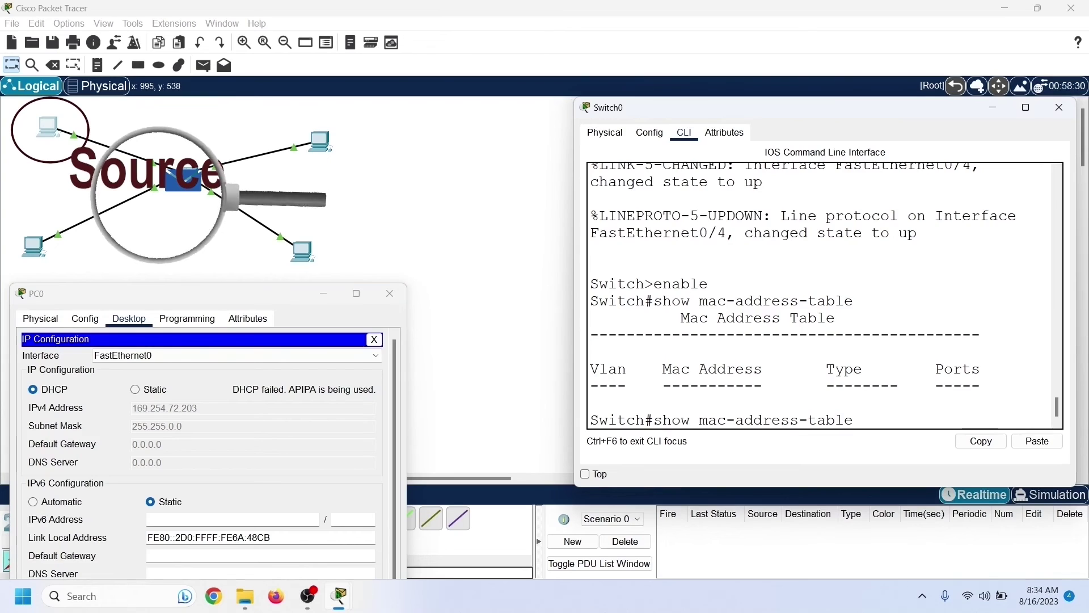
{"action": "key", "text": "Return"}
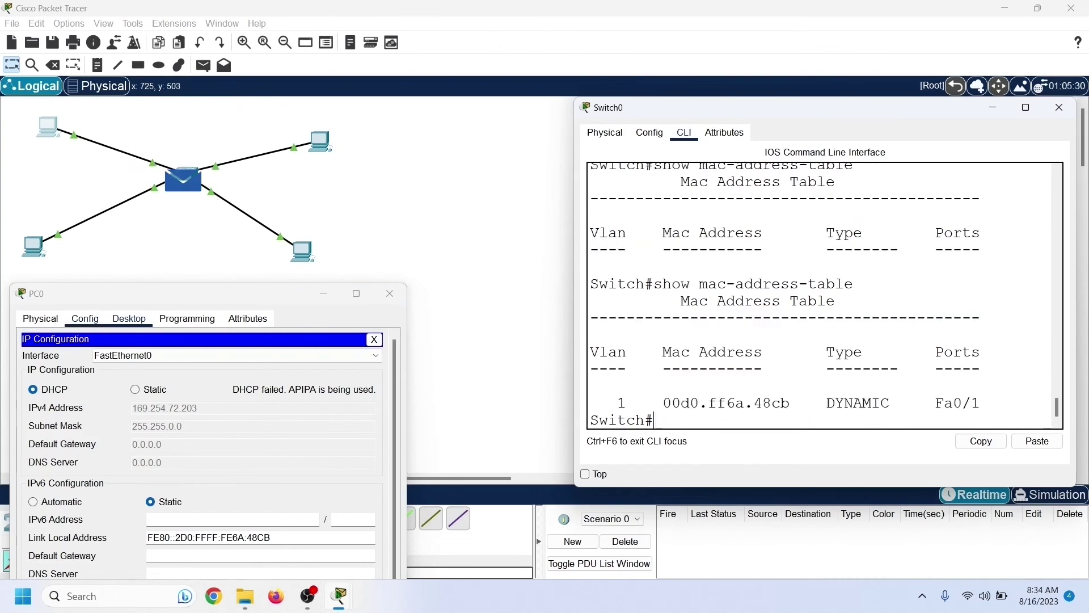
{"action": "left_click", "coordinate": [85, 318]}
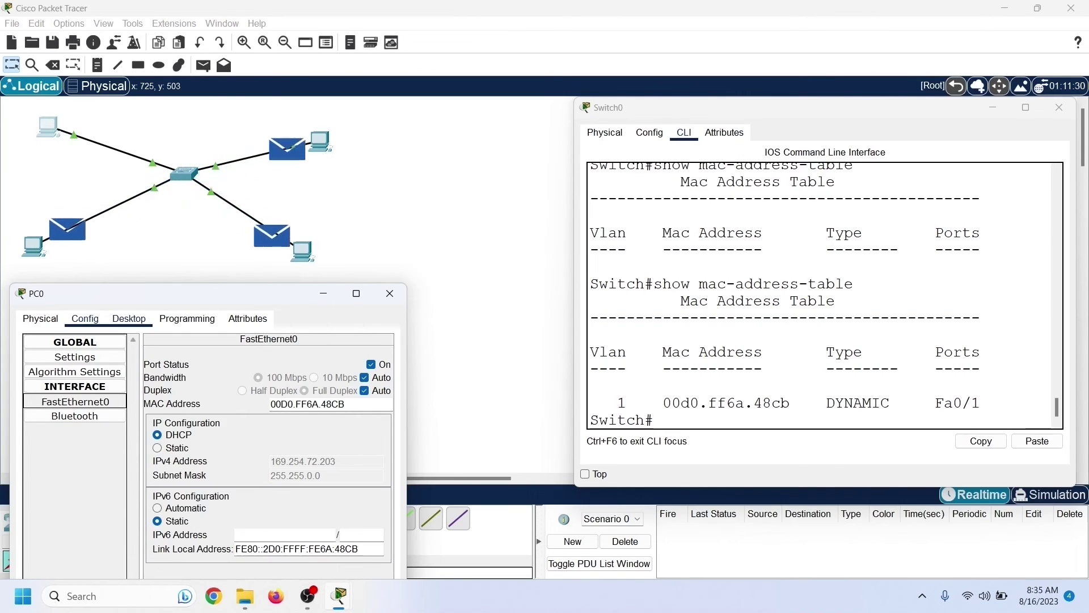
{"action": "left_click", "coordinate": [128, 319]}
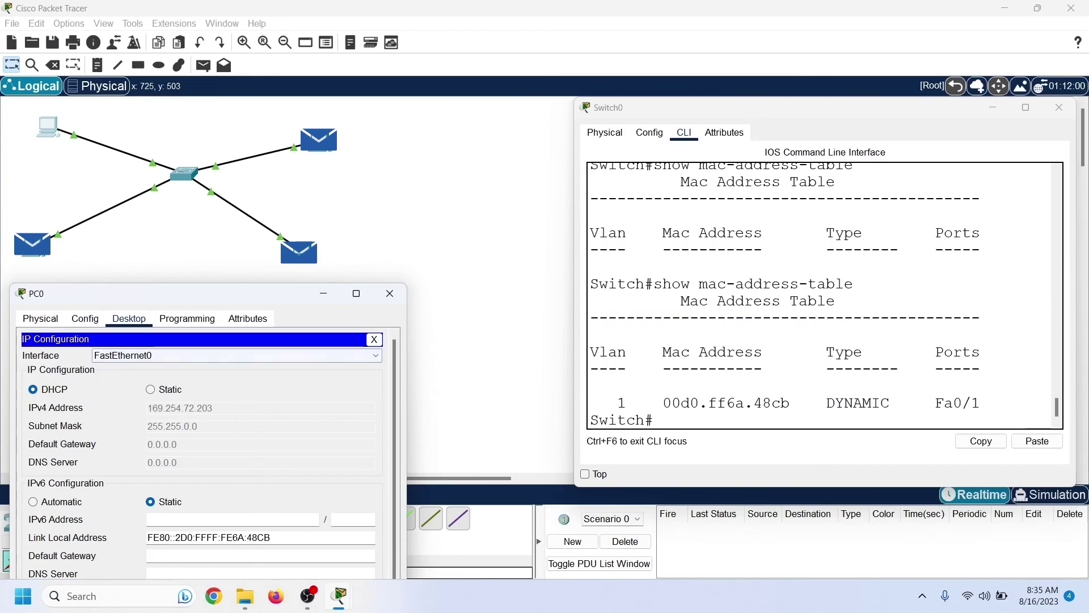
Step: Set PC0 to static 10.0.0.1 and give PC2 static 10.0.0.3, both with mask 255.0.0.0
{"action": "left_click", "coordinate": [151, 390]}
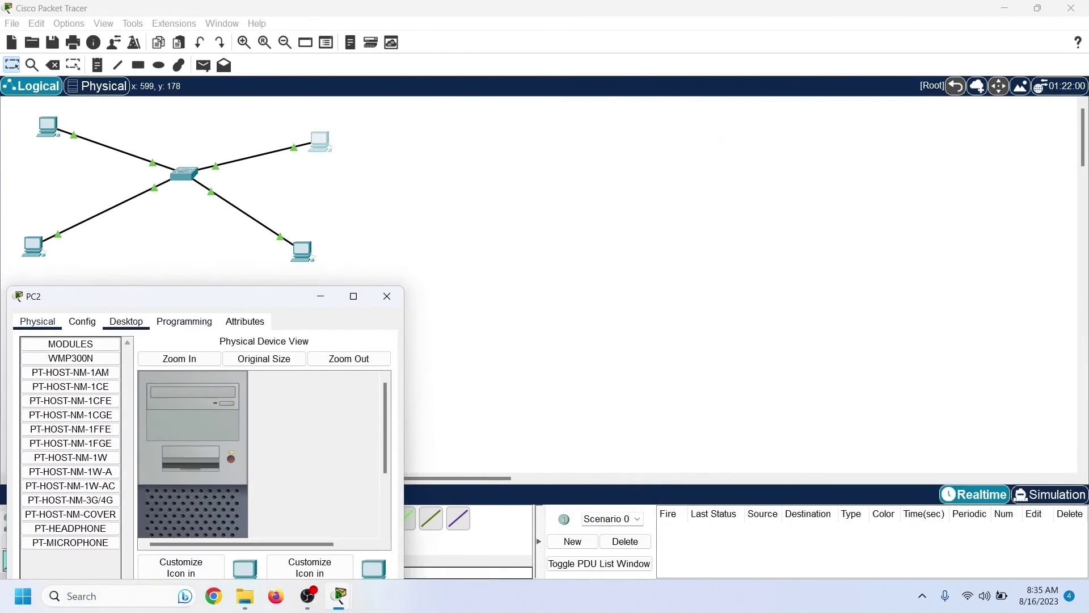
{"action": "left_click", "coordinate": [126, 321]}
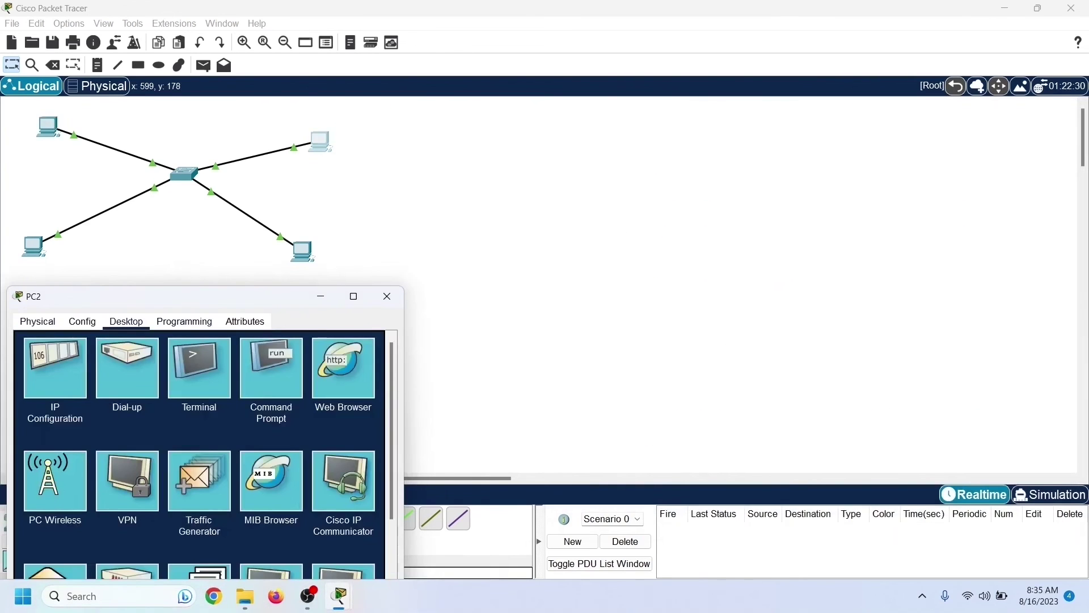
{"action": "left_click", "coordinate": [55, 368]}
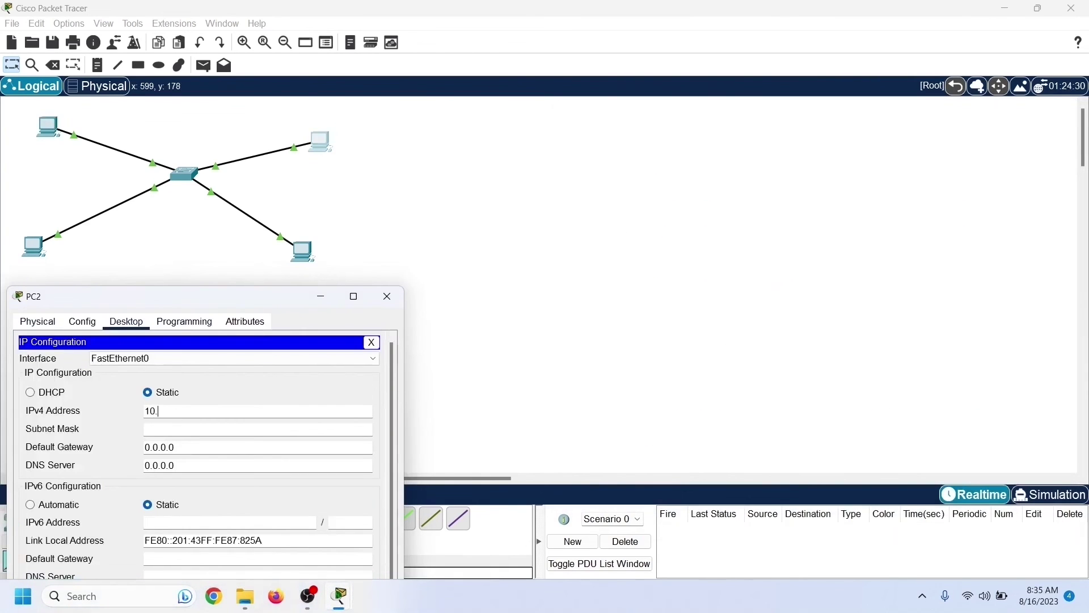
{"action": "type", "text": "0.0.0.3"}
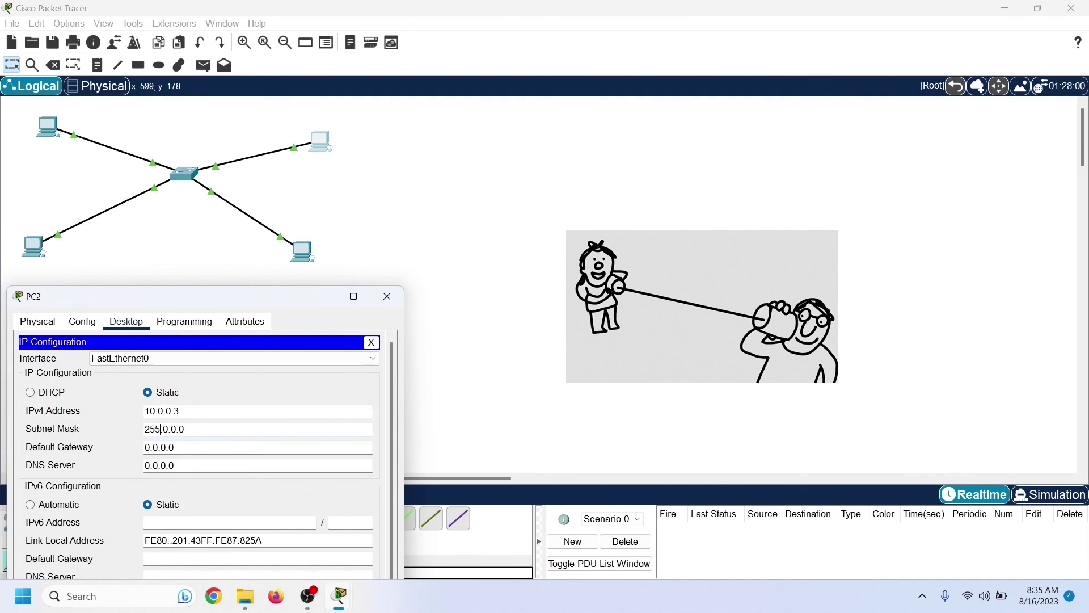
Step: Ping 10.0.0.1 successfully from PC2's Command Prompt
{"action": "left_click", "coordinate": [371, 342]}
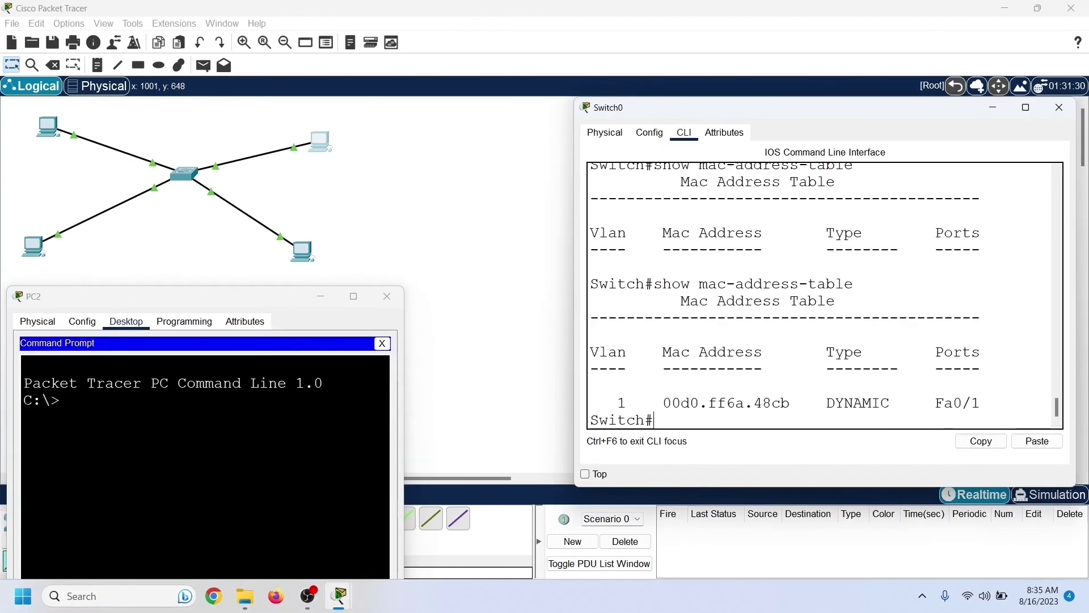
{"action": "left_click", "coordinate": [62, 400]}
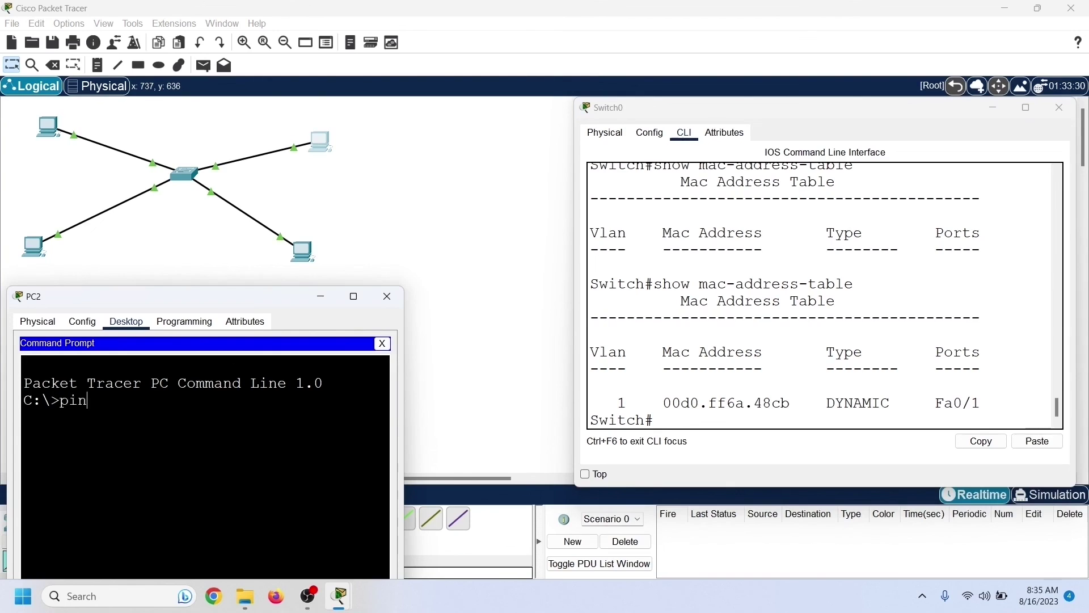
{"action": "type", "text": "ping 10."}
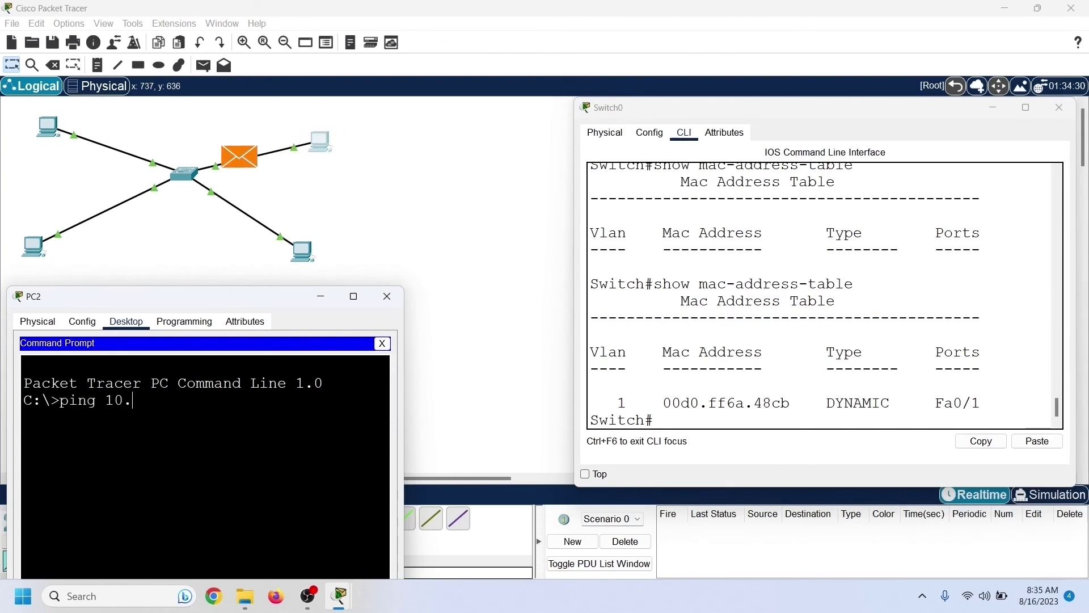
{"action": "type", "text": "0.0.1"}
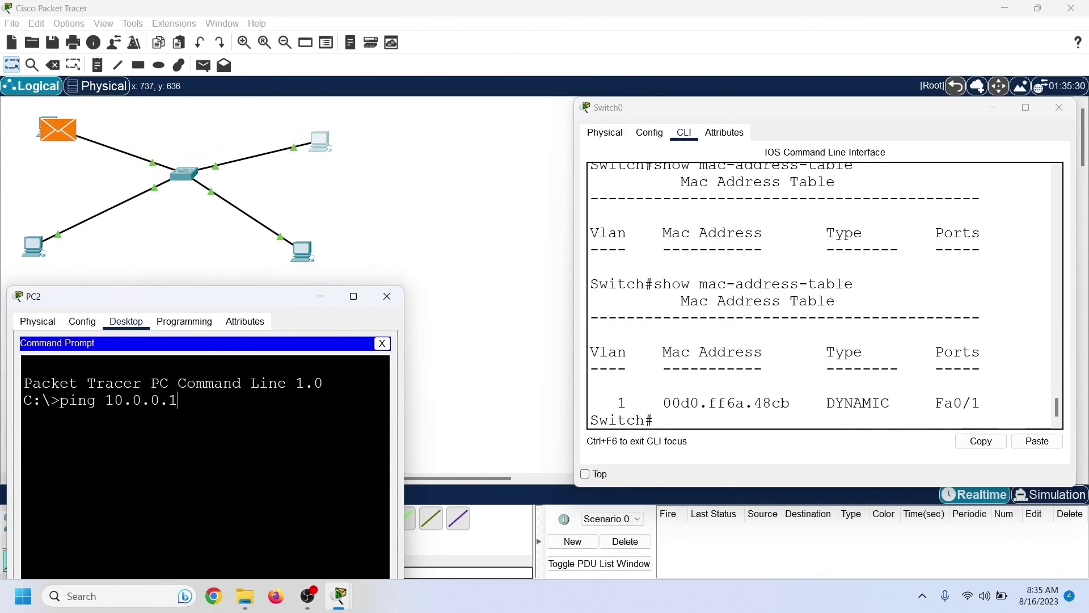
{"action": "key", "text": "Return"}
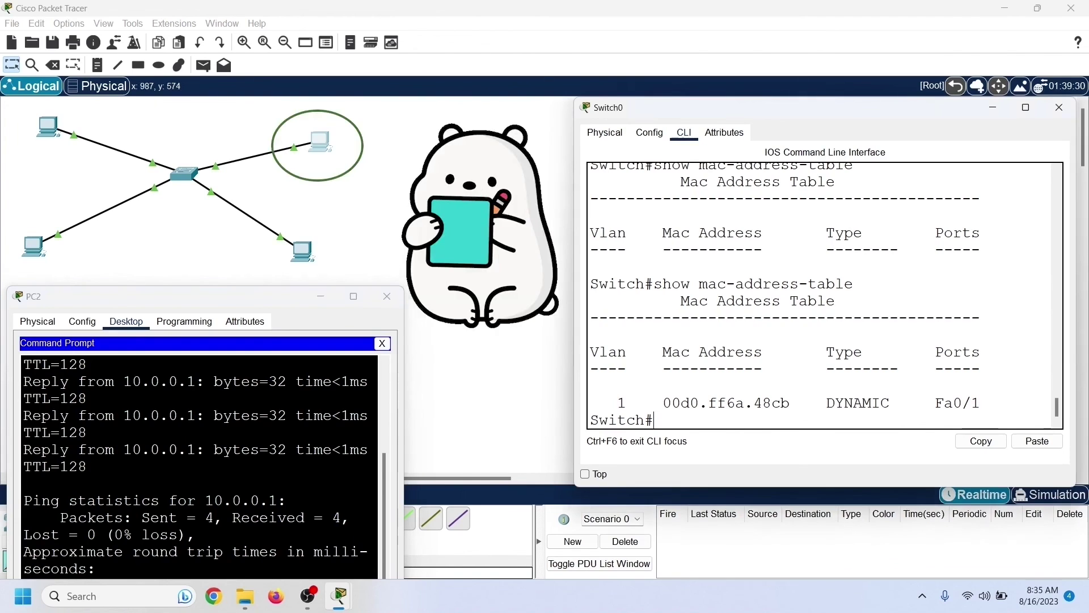
Step: Rerun show mac-address-table to find PC2's 0001.4387.825a on Fa0/3, and check PC2's Config tab
{"action": "key", "text": "Up"}
{"action": "key", "text": "Return"}
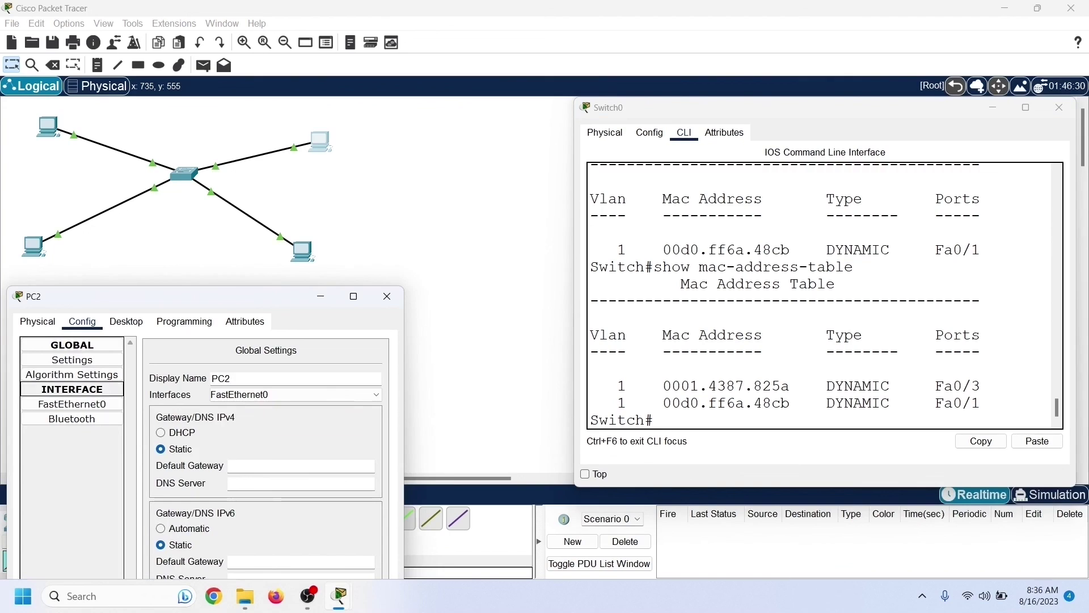
{"action": "left_click", "coordinate": [72, 404]}
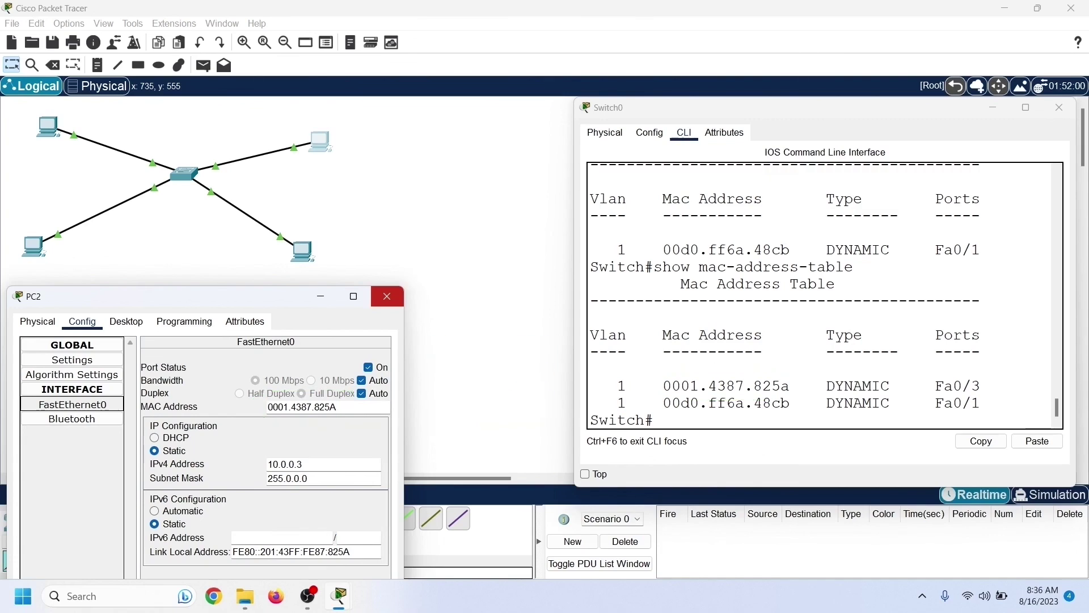
Step: Give PC1 static address 10.0.0.2 with auto-filled mask 255.0.0.0, then open PC3's window
{"action": "left_click", "coordinate": [387, 296]}
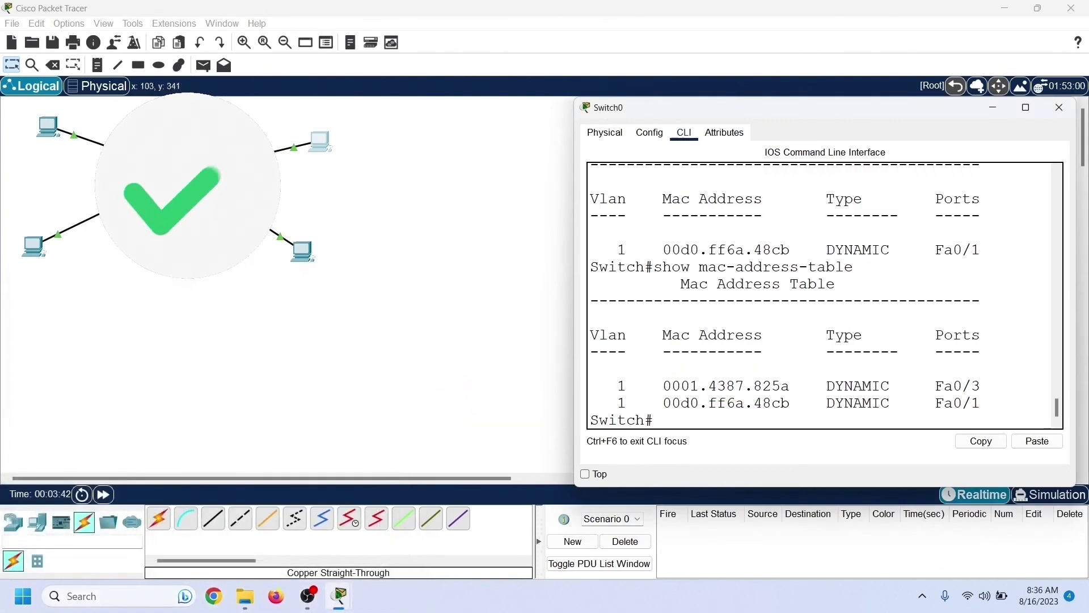
{"action": "left_click", "coordinate": [35, 250]}
{"action": "left_click", "coordinate": [34, 248]}
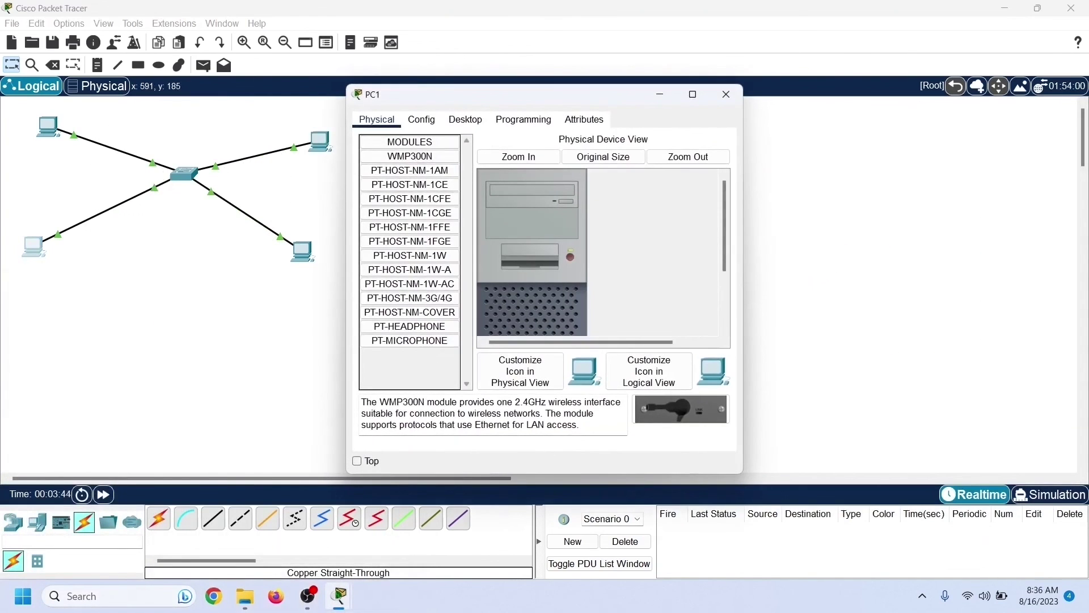
{"action": "left_click", "coordinate": [465, 119]}
{"action": "left_click", "coordinate": [394, 166]}
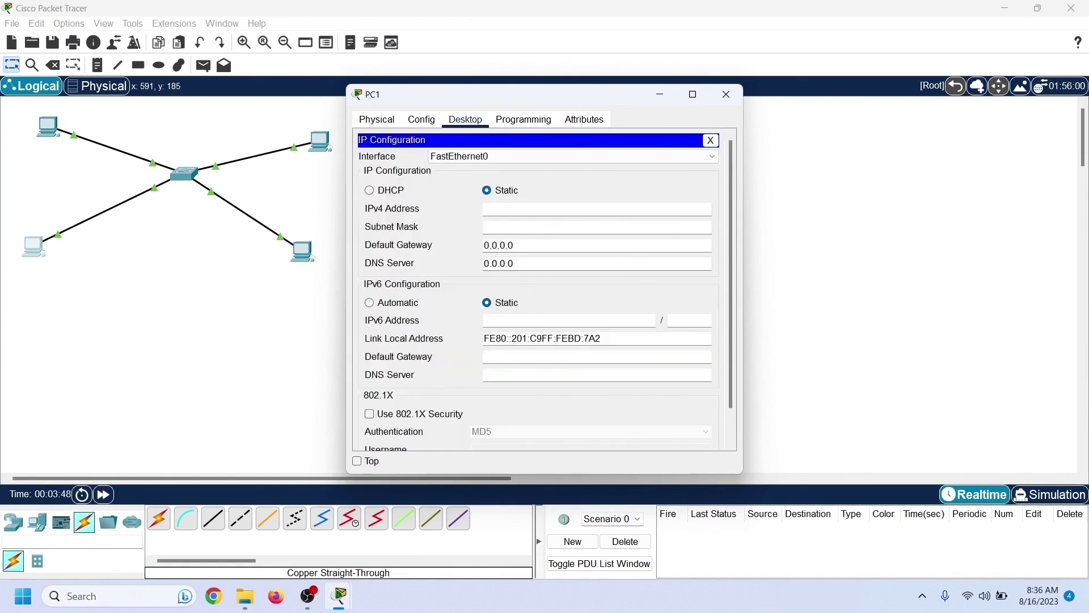
{"action": "type", "text": "10.0.0.2"}
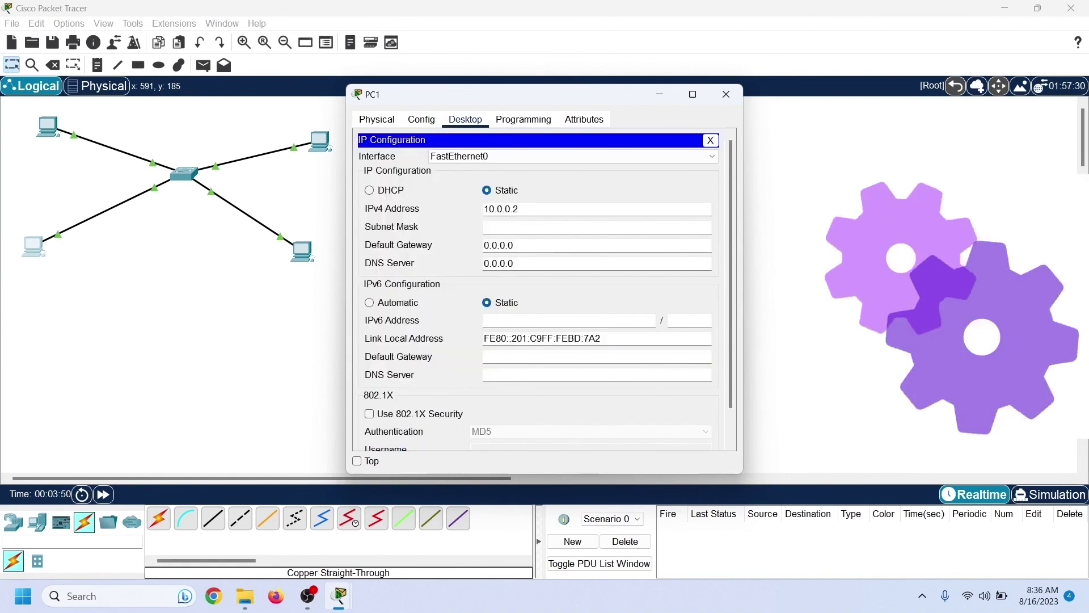
{"action": "key", "text": "Tab"}
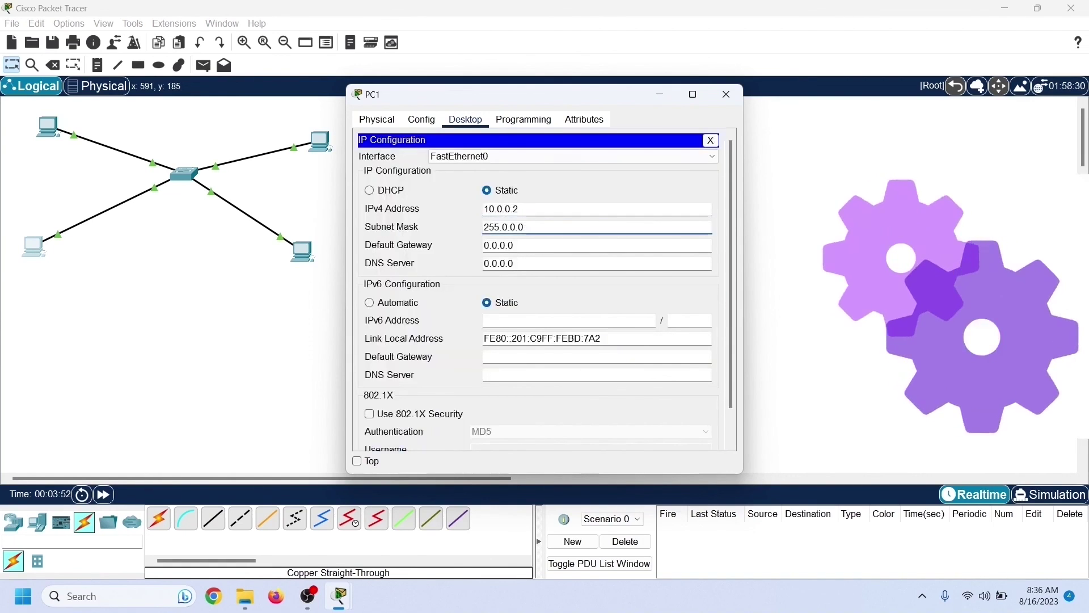
{"action": "left_click", "coordinate": [726, 94]}
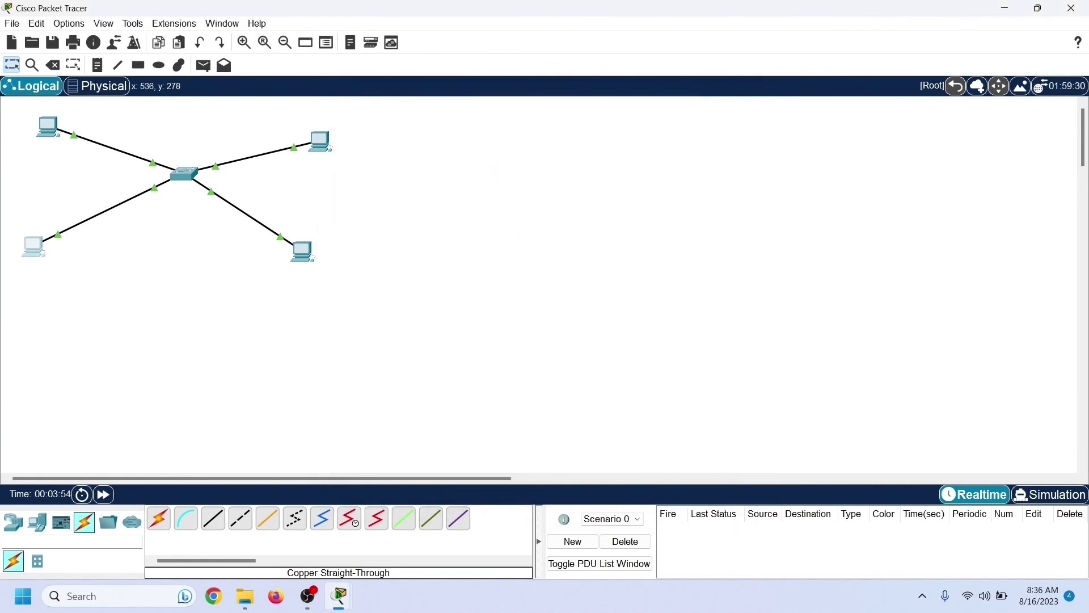
{"action": "left_click", "coordinate": [303, 251]}
Step: Set PC3's static IP address to 10.0.0.4
{"action": "left_click", "coordinate": [465, 119]}
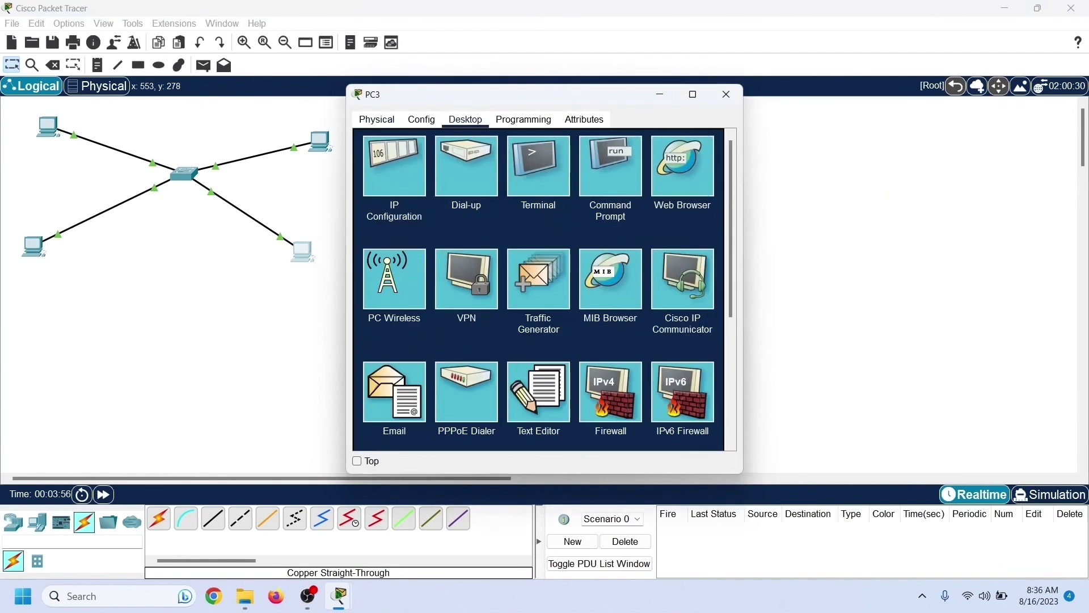
{"action": "left_click", "coordinate": [394, 165]}
{"action": "type", "text": "10.0.0.4"}
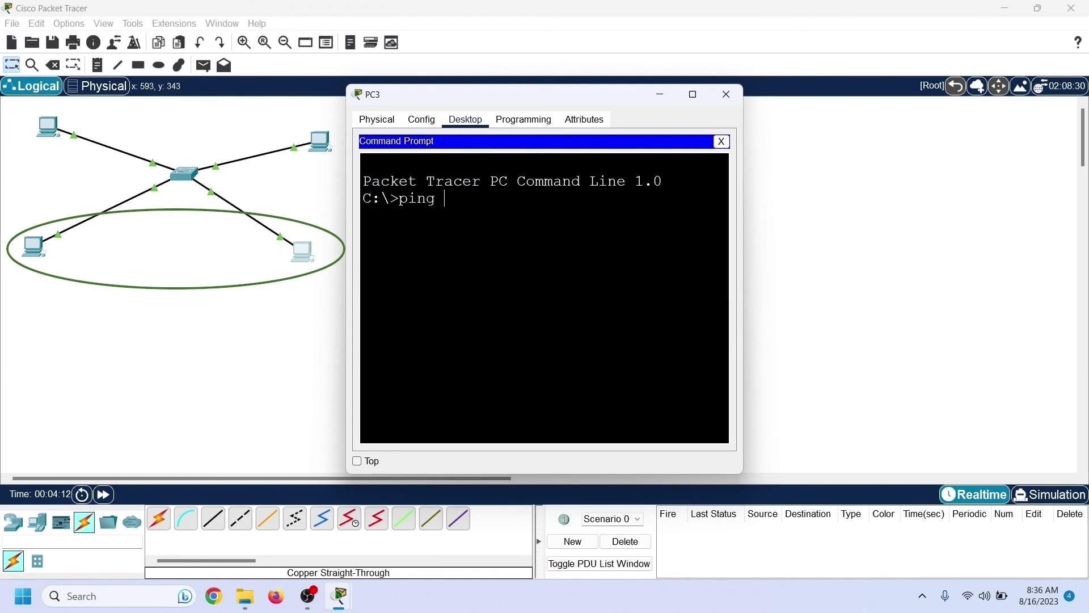
Step: Ping 10.0.0.2 from PC3, then rerun the switch MAC table, now listing Fa0/1–Fa0/4
{"action": "type", "text": "10.0.0.2"}
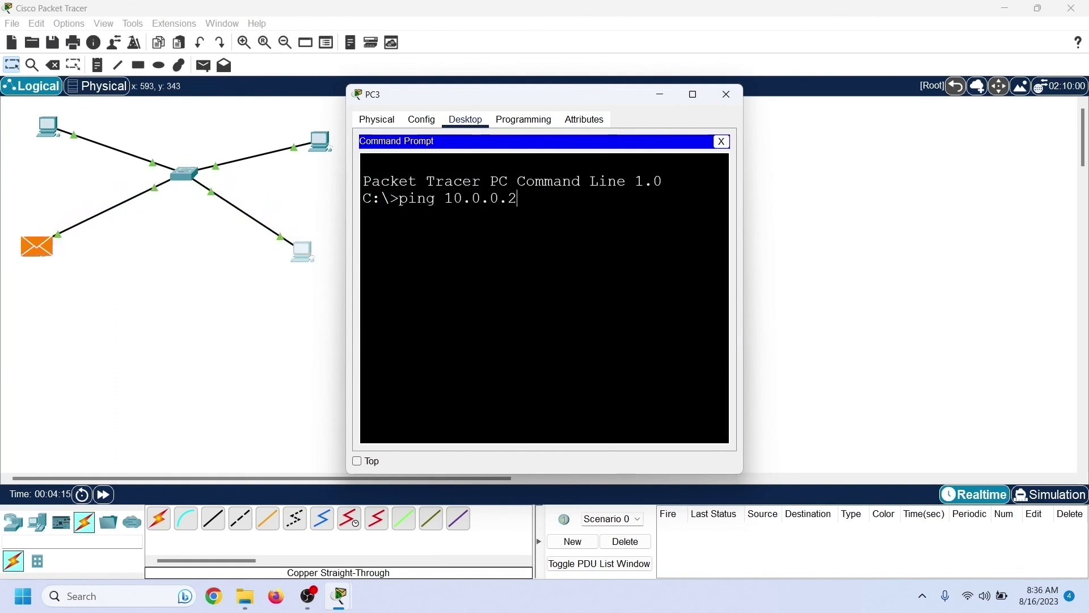
{"action": "key", "text": "Return"}
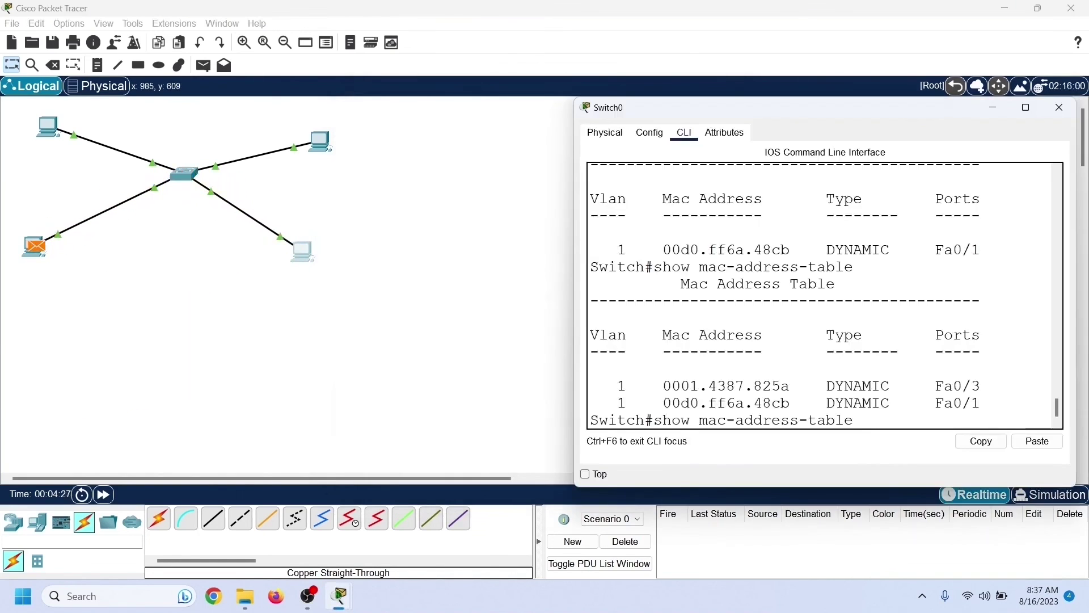
{"action": "key", "text": "Return"}
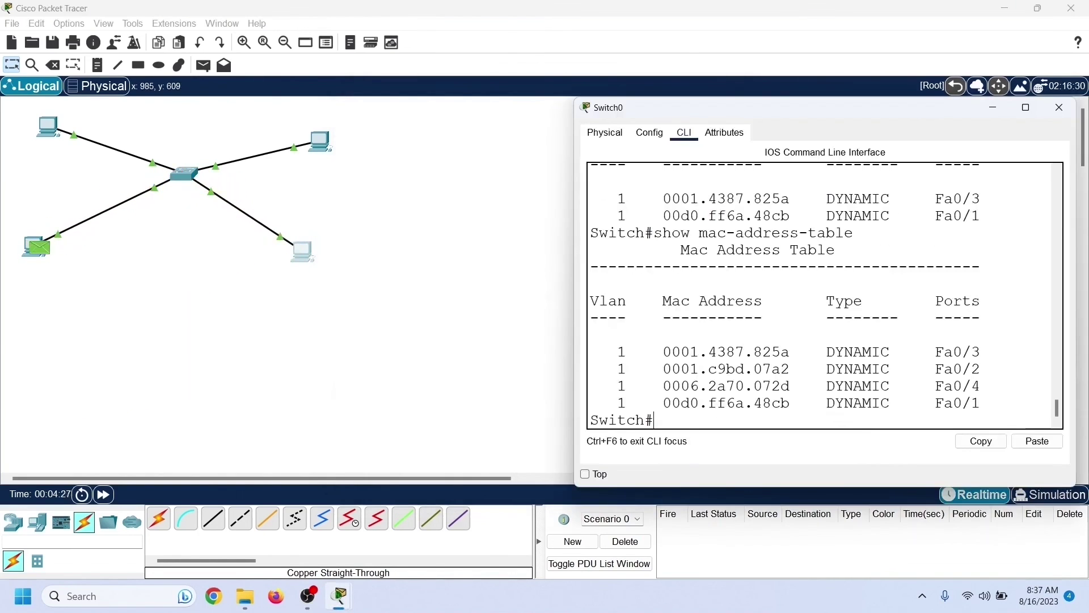